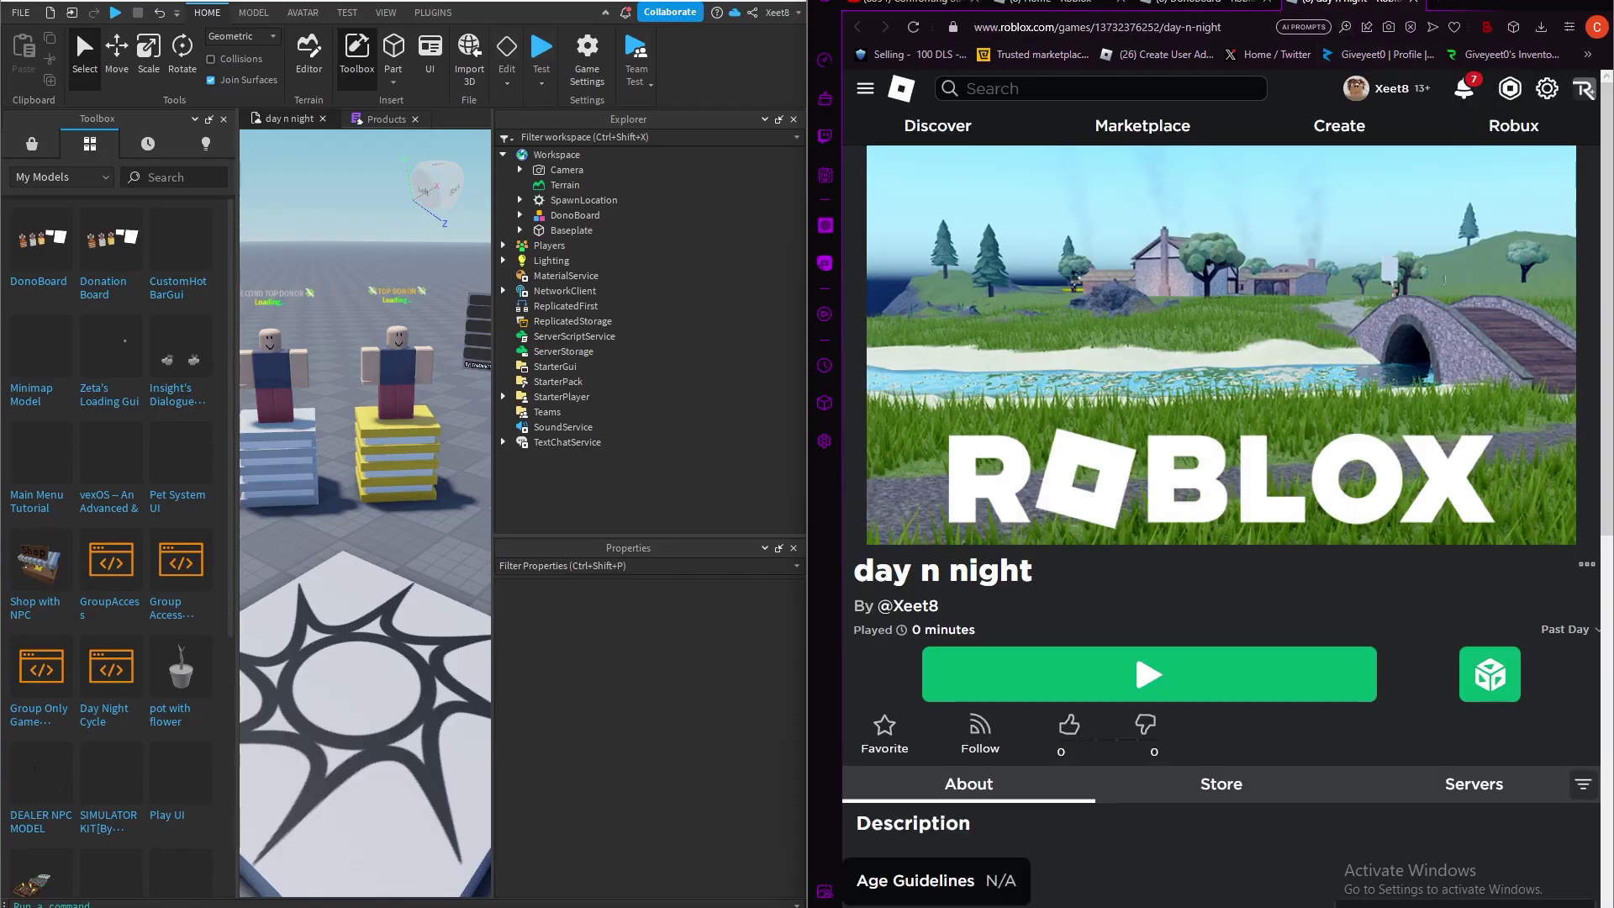
Go to day n night's Associated Items > Developer Products and start a new product
left_click(1587, 564)
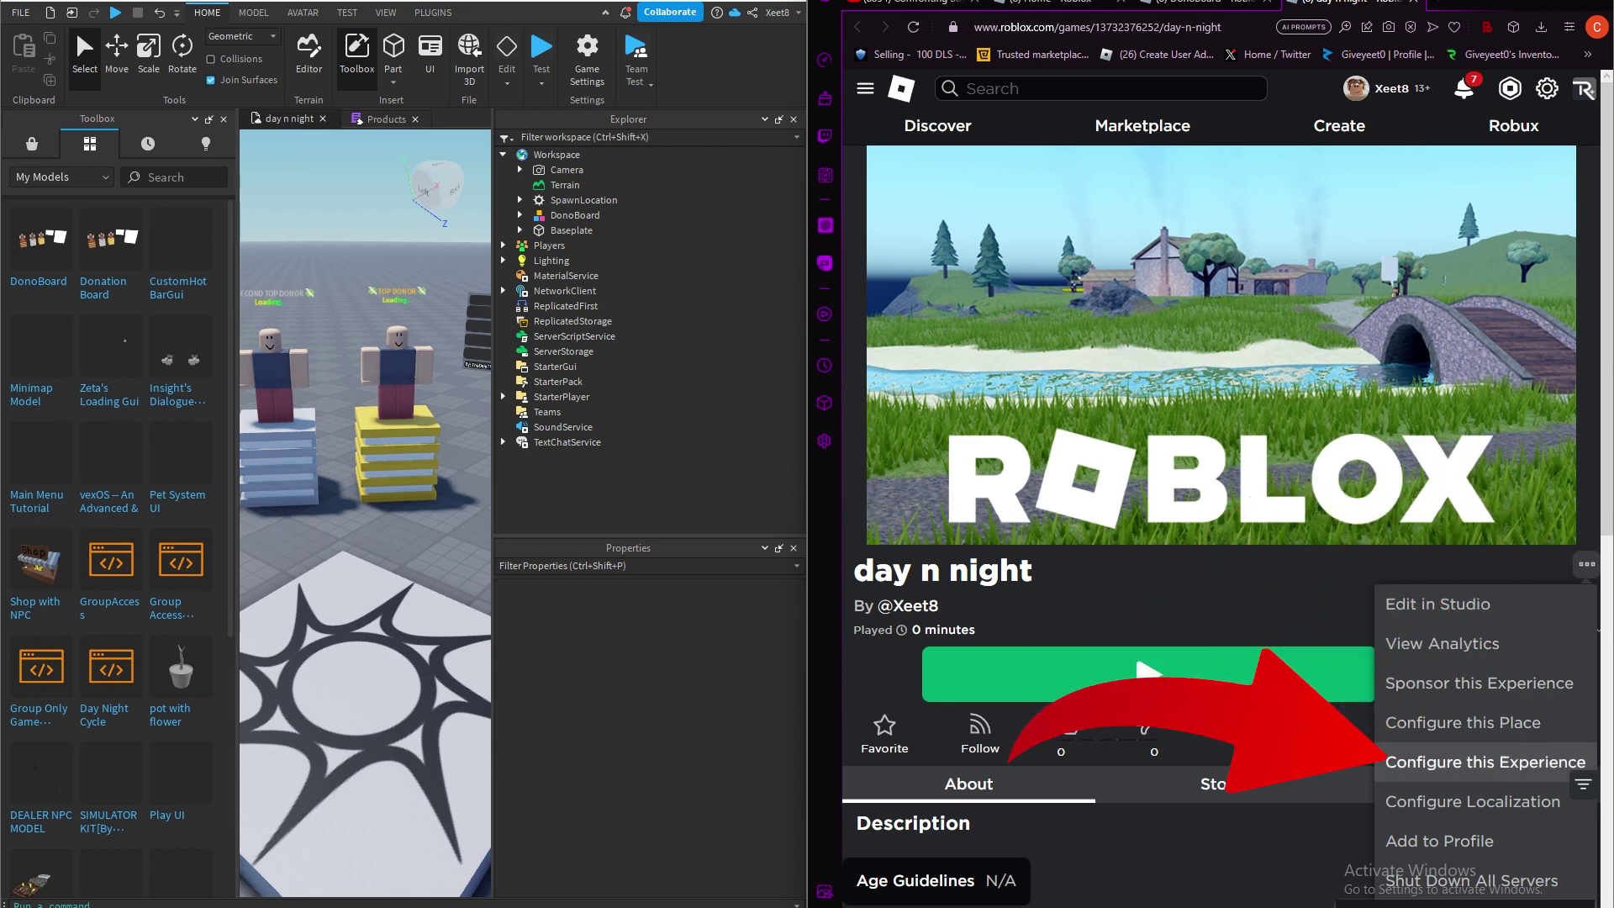
left_click(1485, 762)
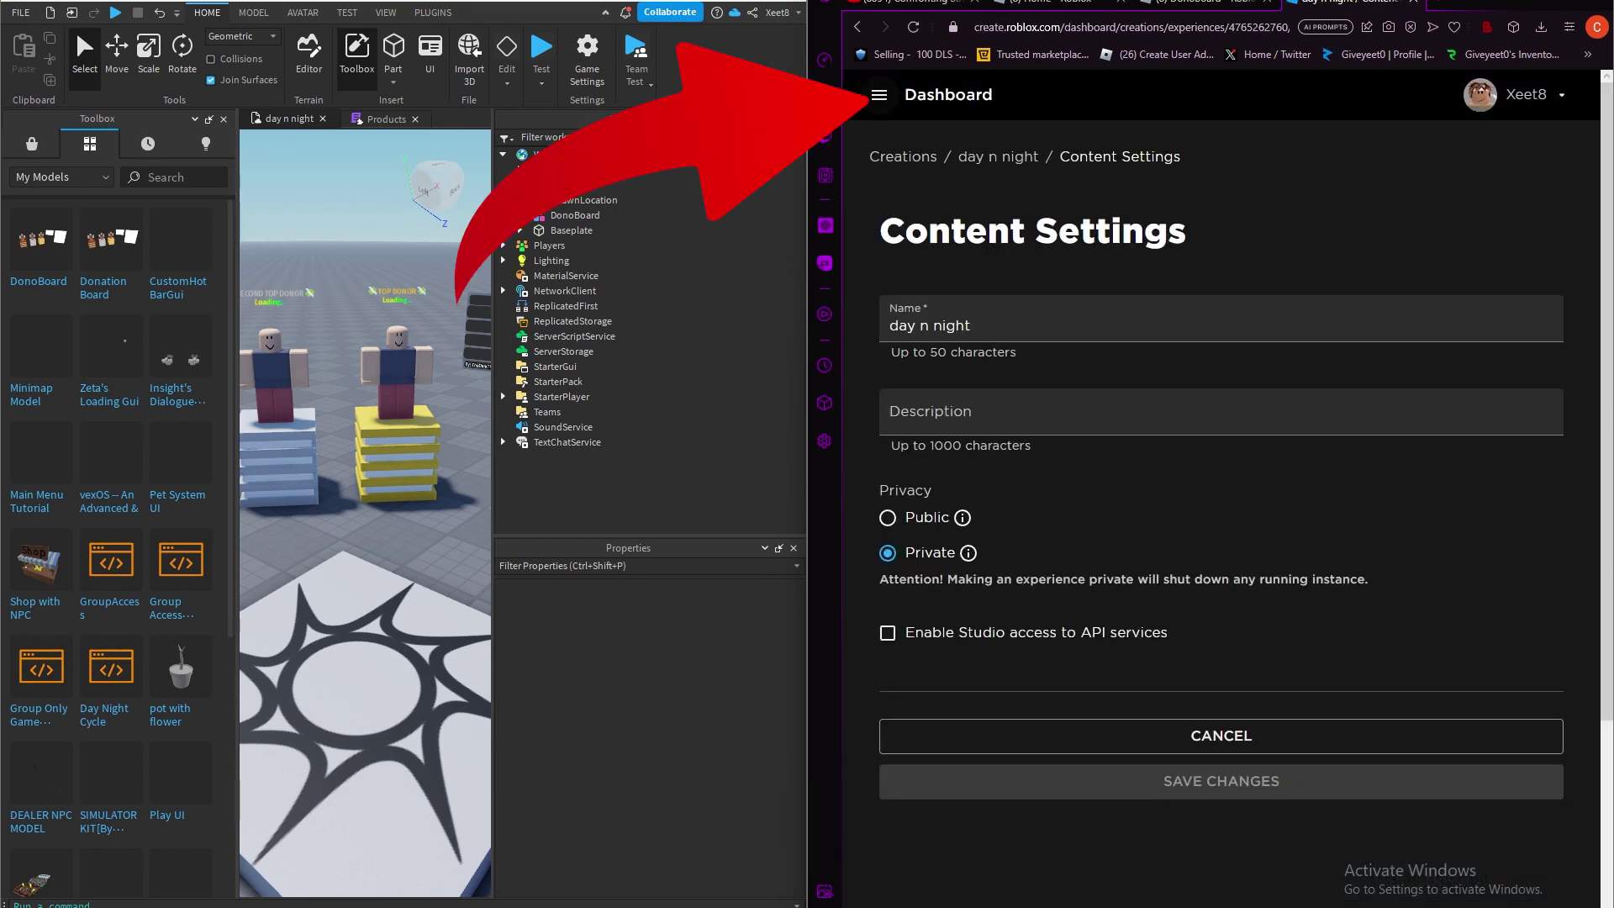
left_click(880, 94)
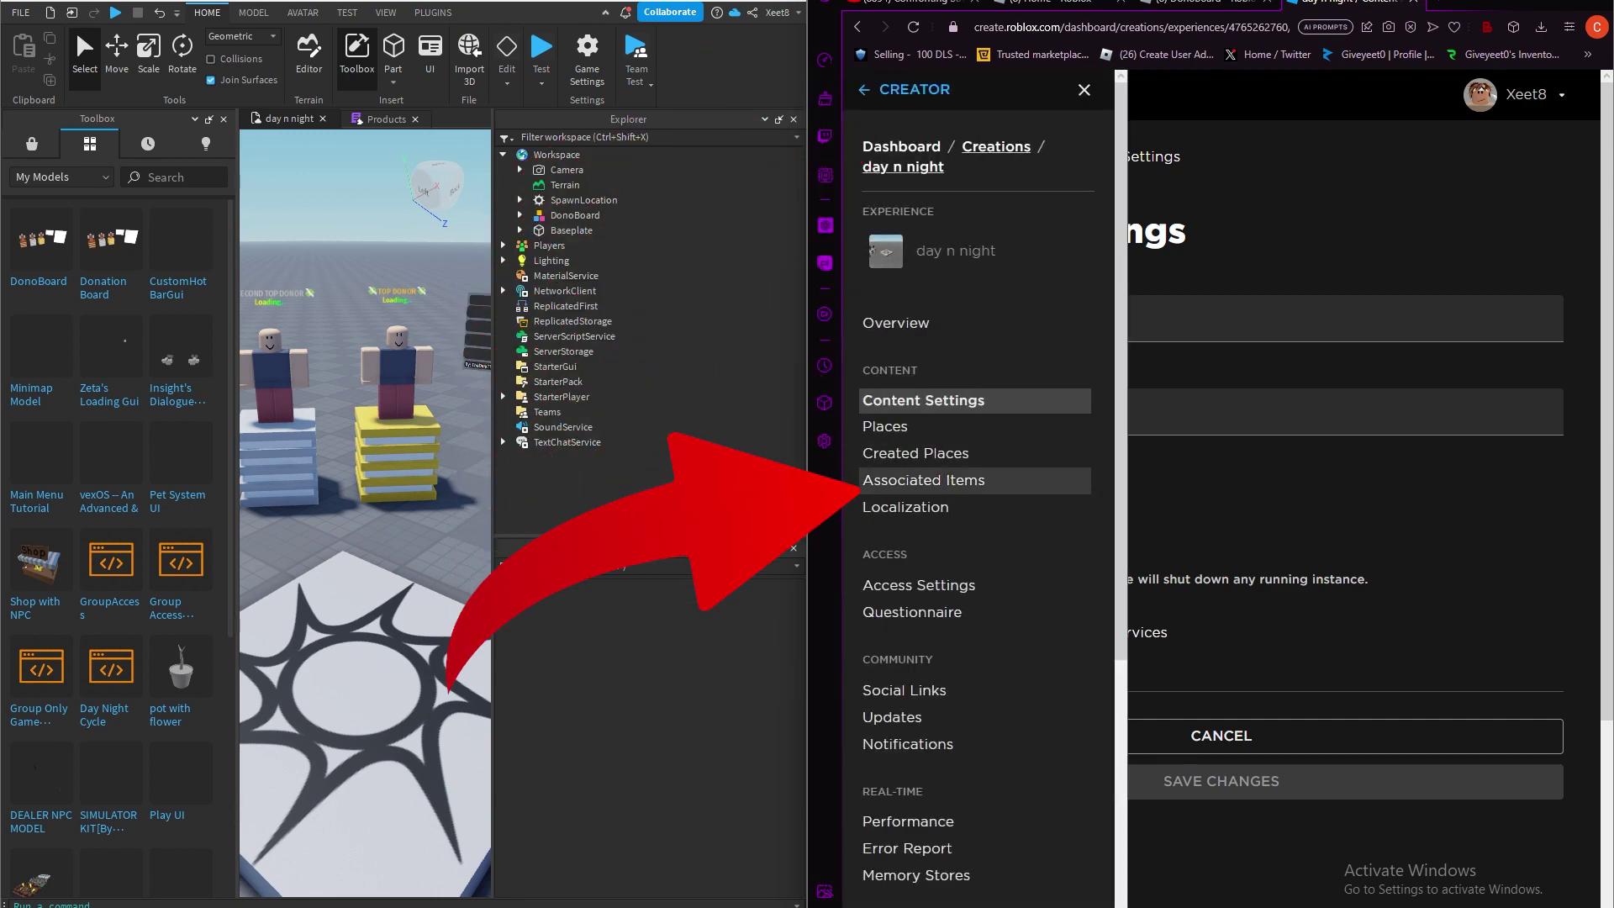
left_click(924, 480)
left_click(1141, 317)
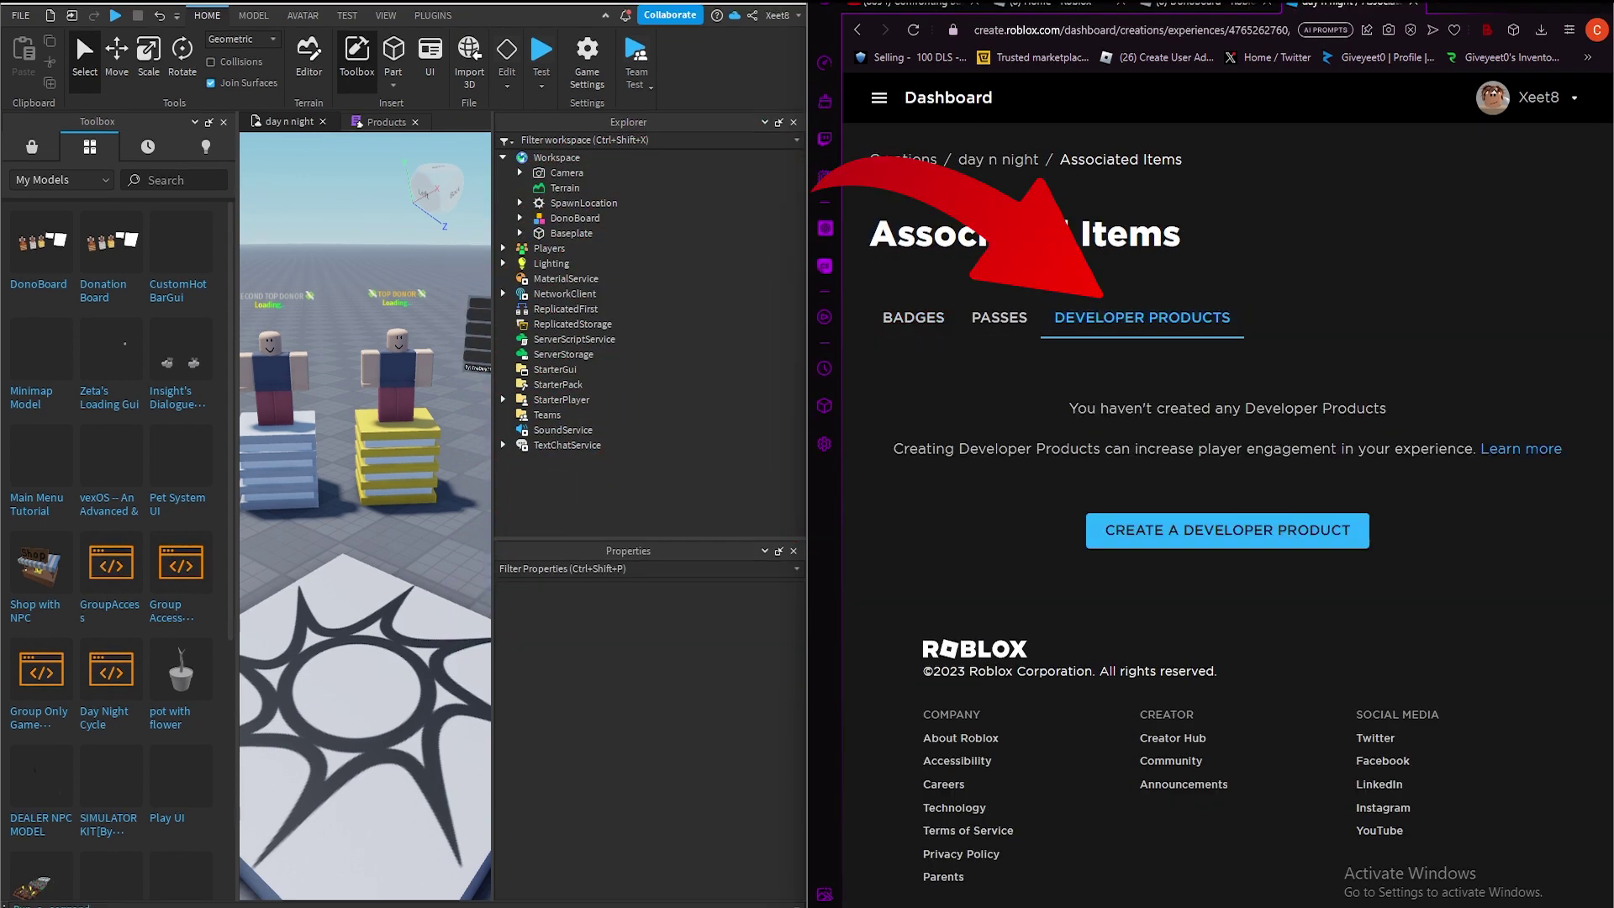
left_click(1181, 531)
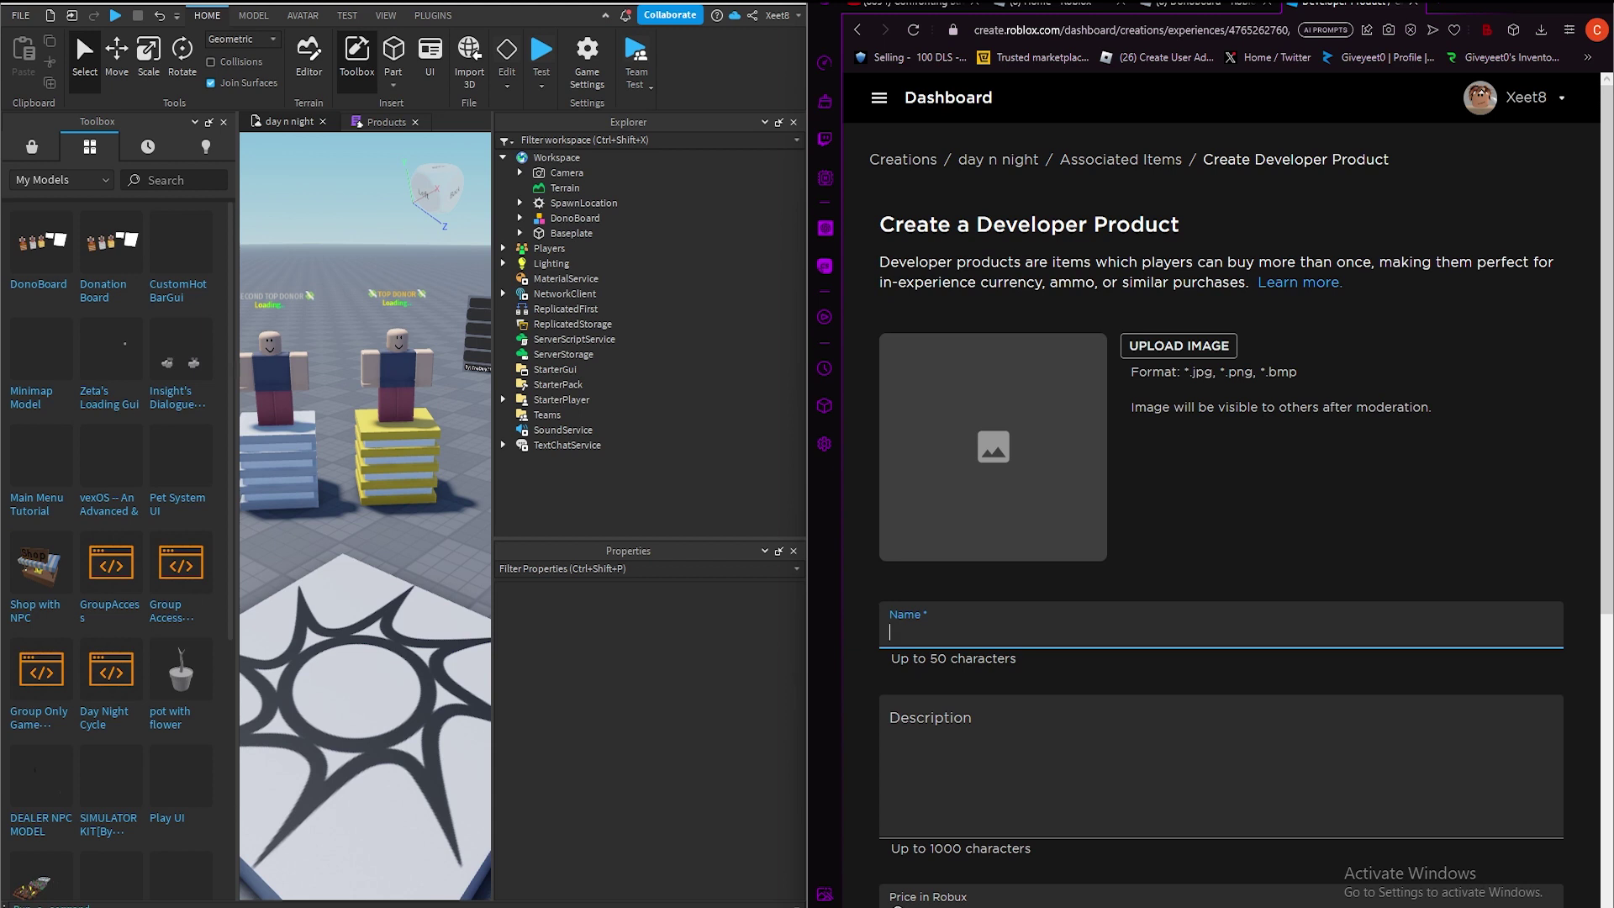
type("5")
Create developer product '5' priced at 5 Robux for day n night
key("Tab")
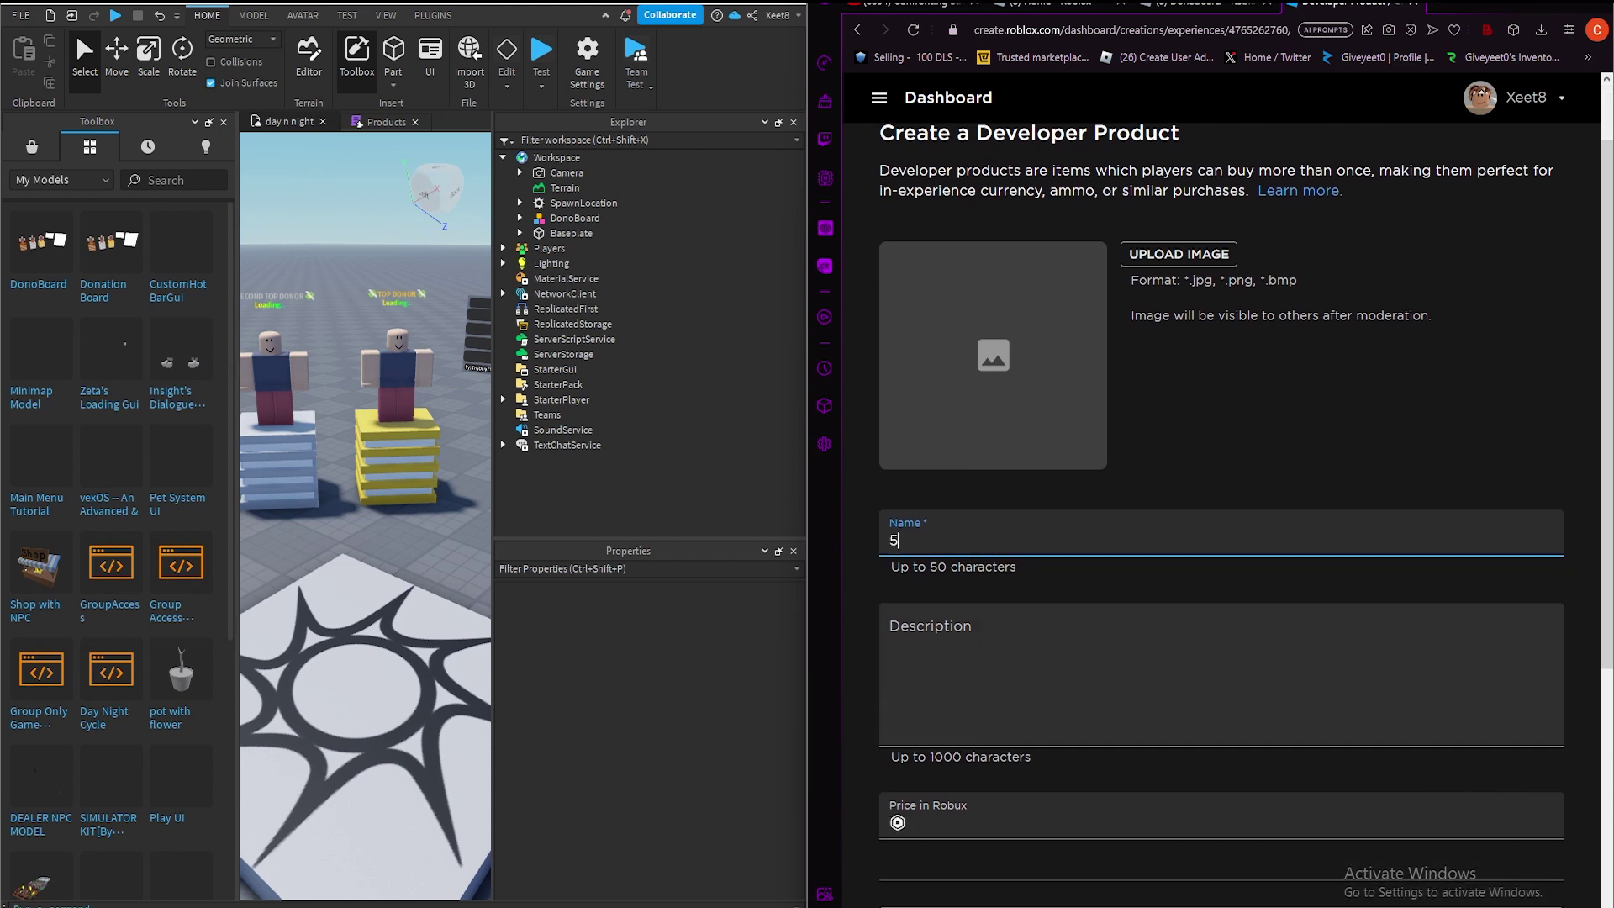
key("Tab")
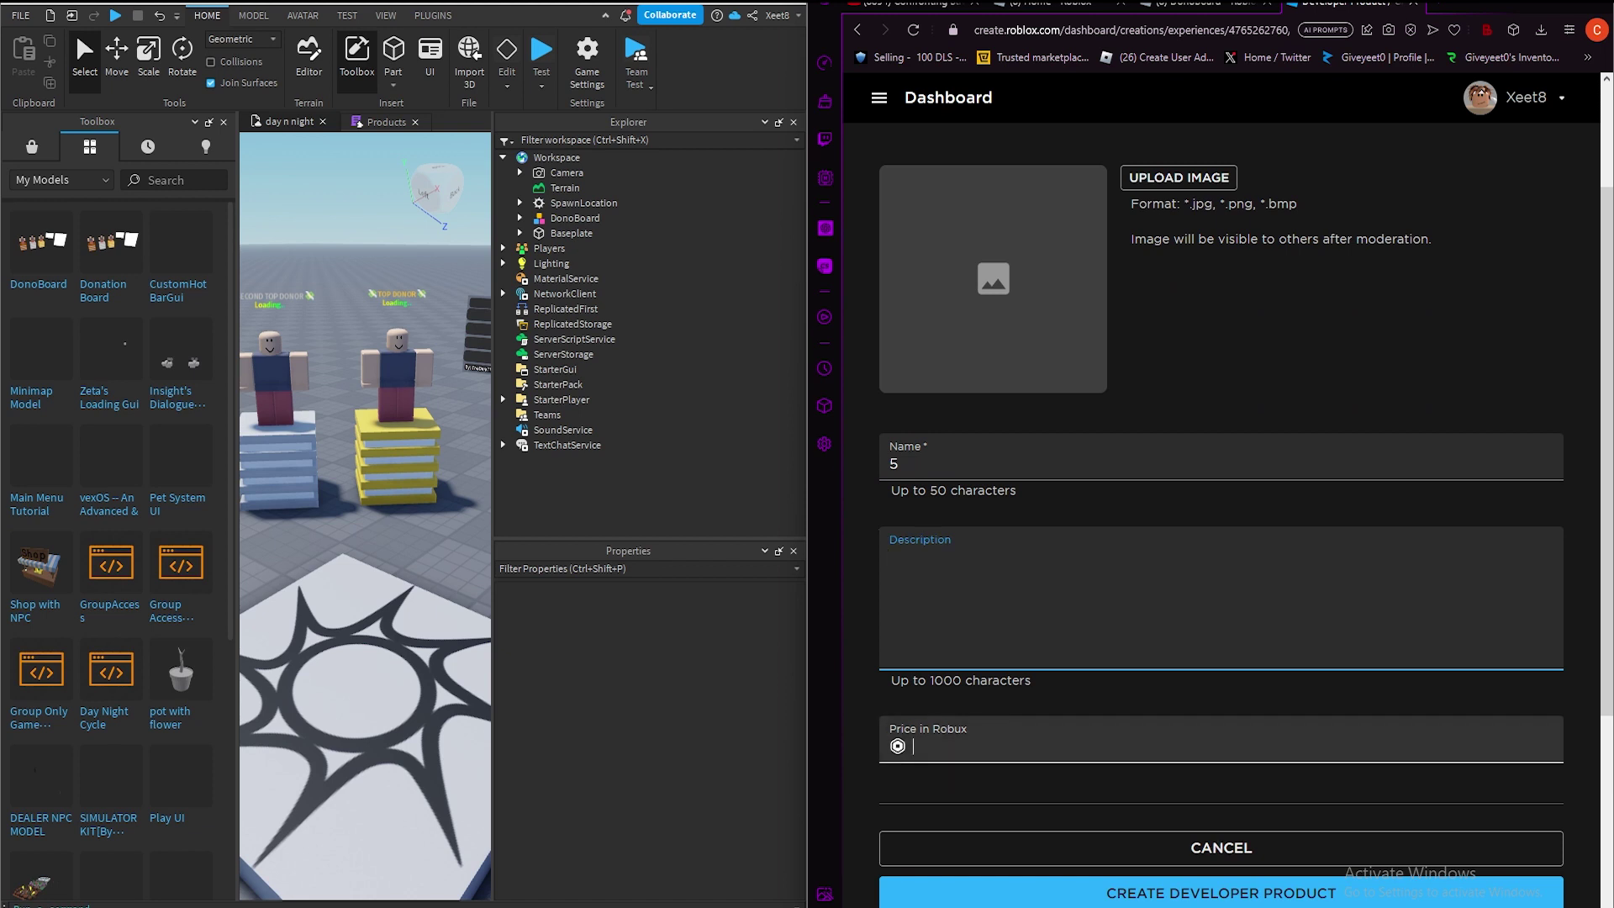
key("Down")
key("Down")
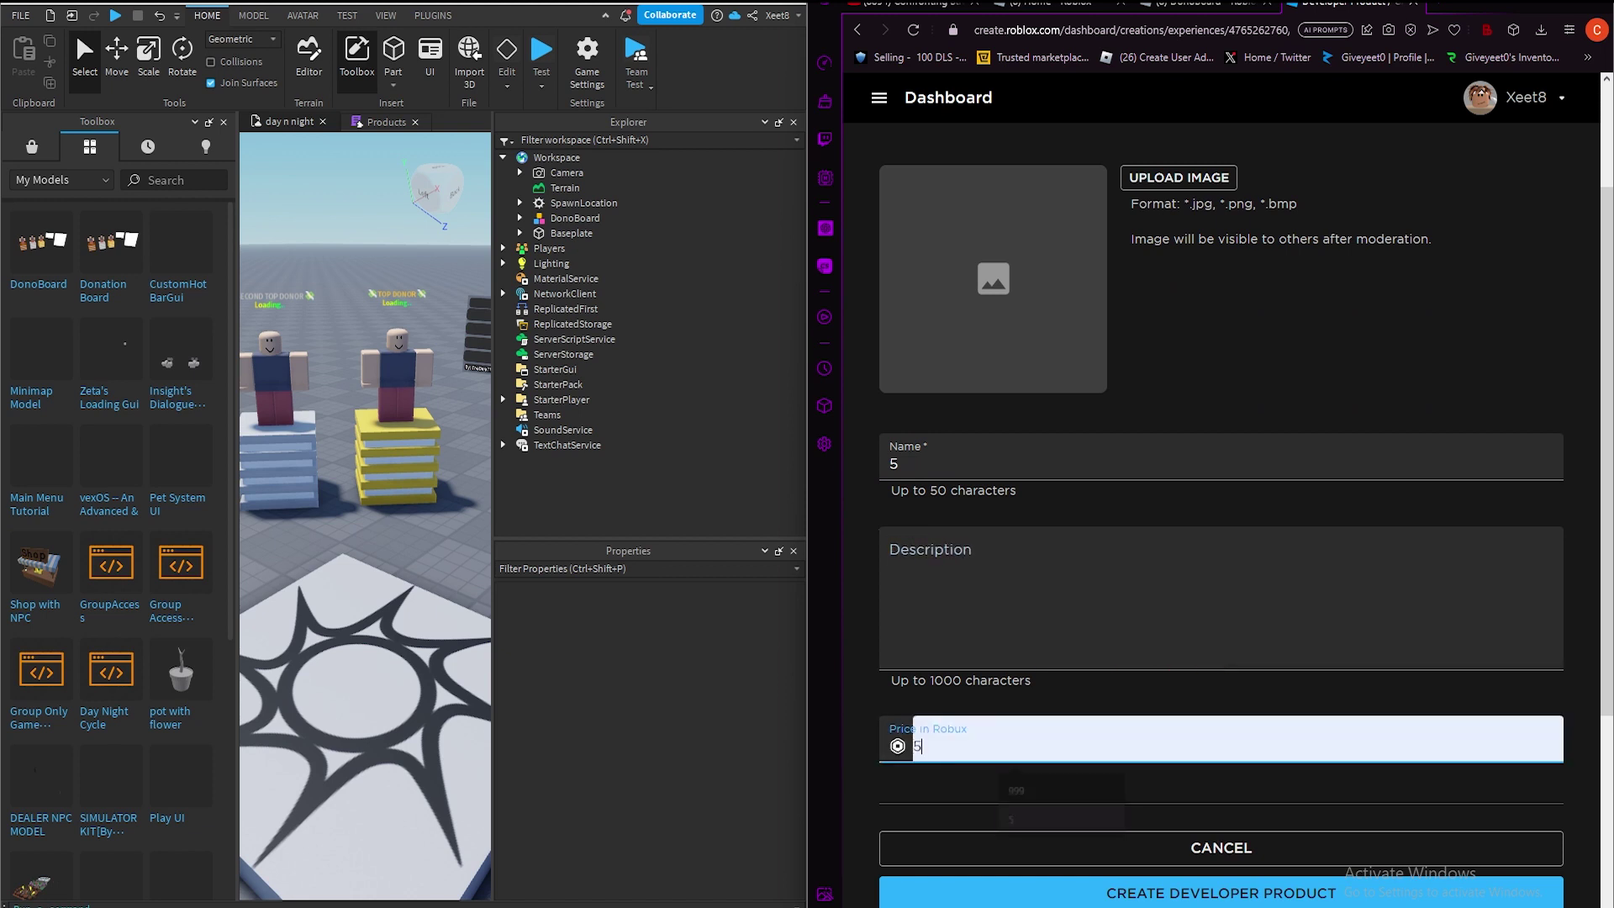
key("Return")
key("Return")
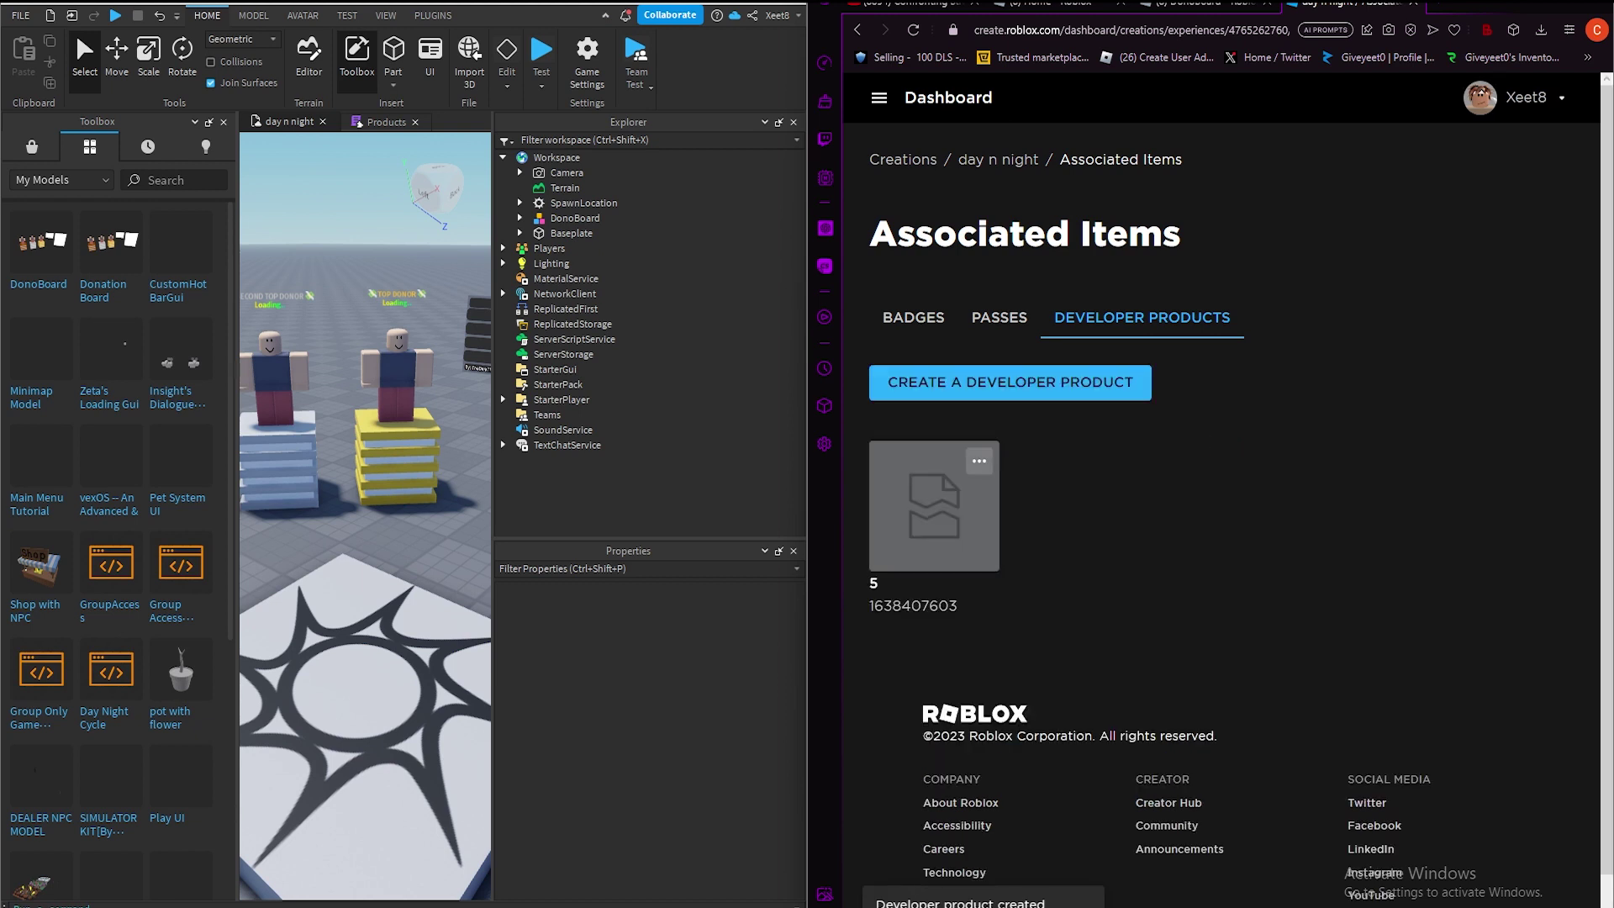
left_click(978, 460)
left_click(1026, 497)
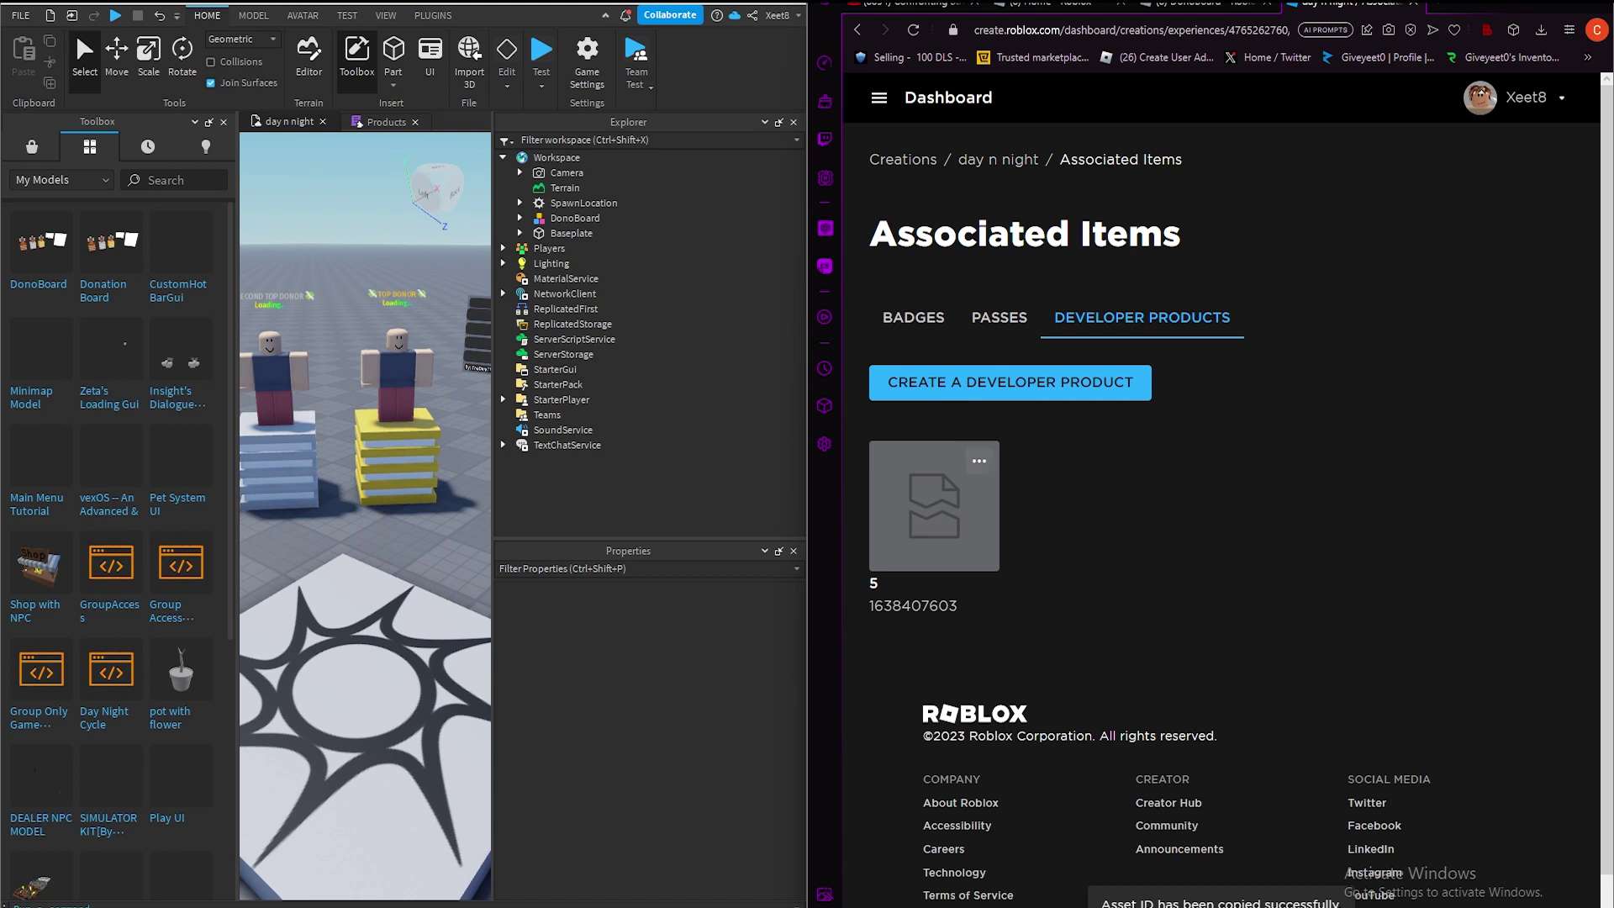
left_click(979, 460)
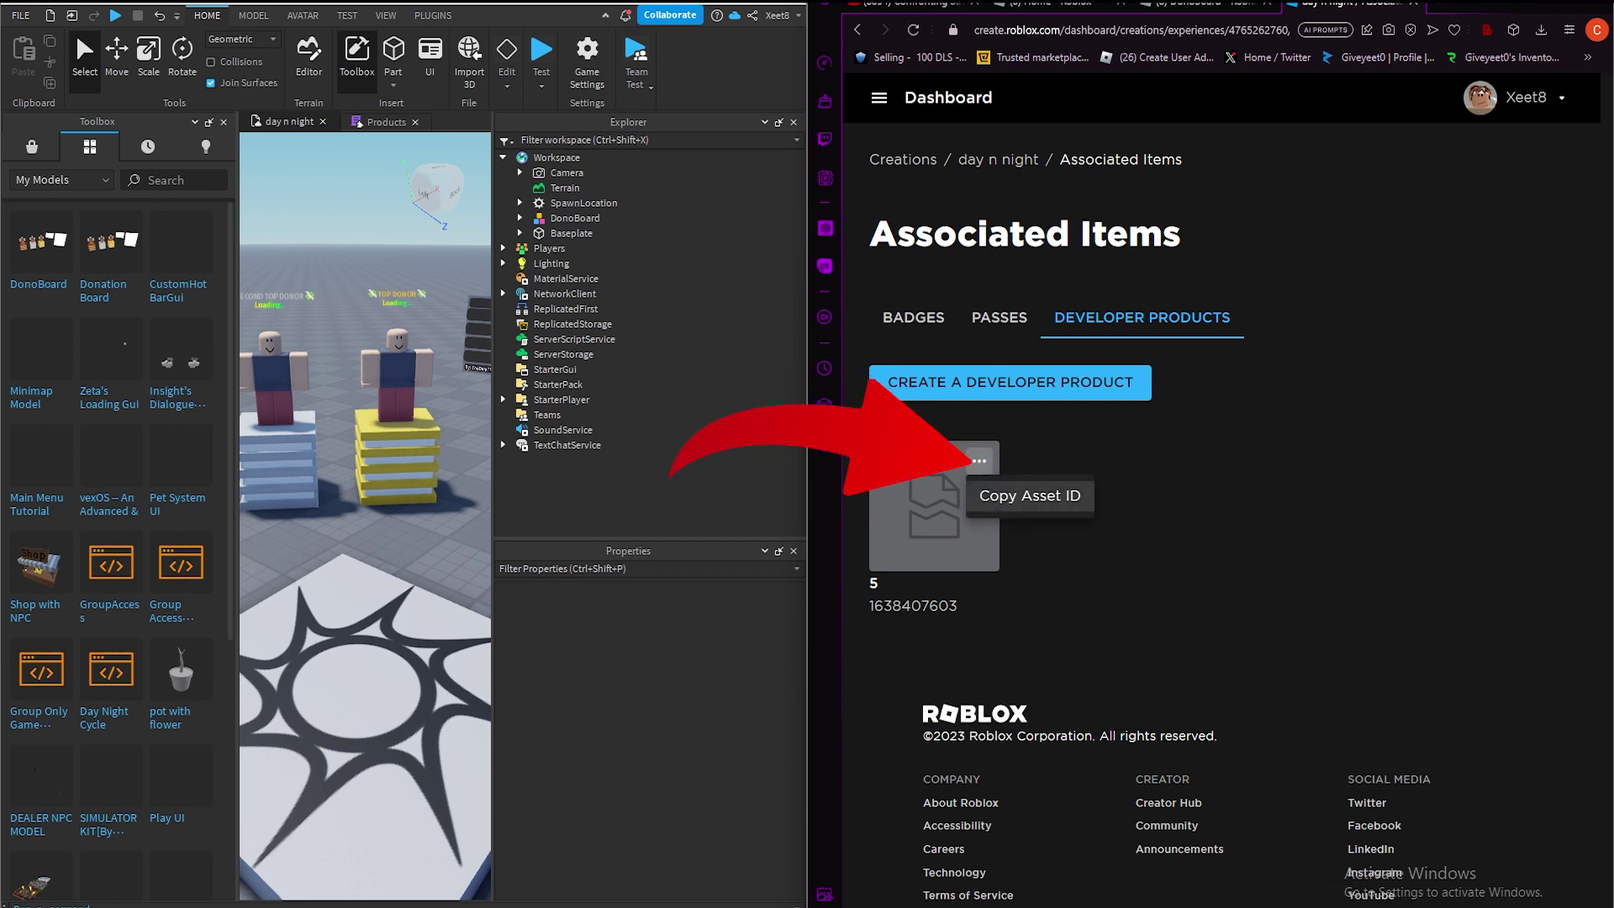
left_click(1029, 496)
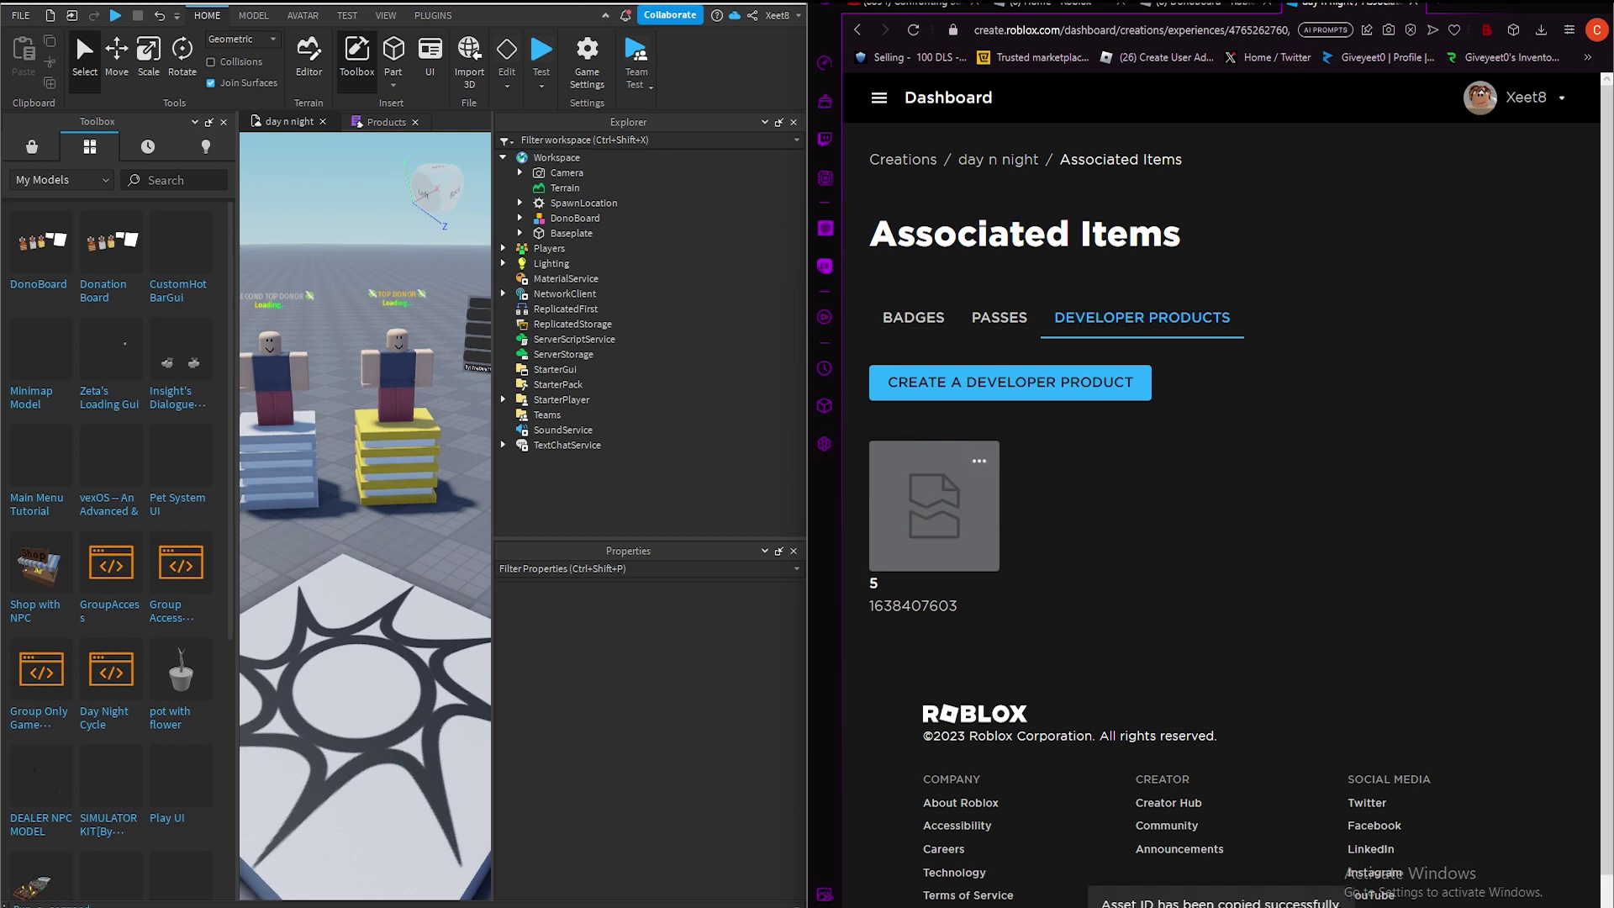
Expand DonoBoard in Studio's Explorer and open its Products module script
left_click(224, 122)
left_click(540, 217)
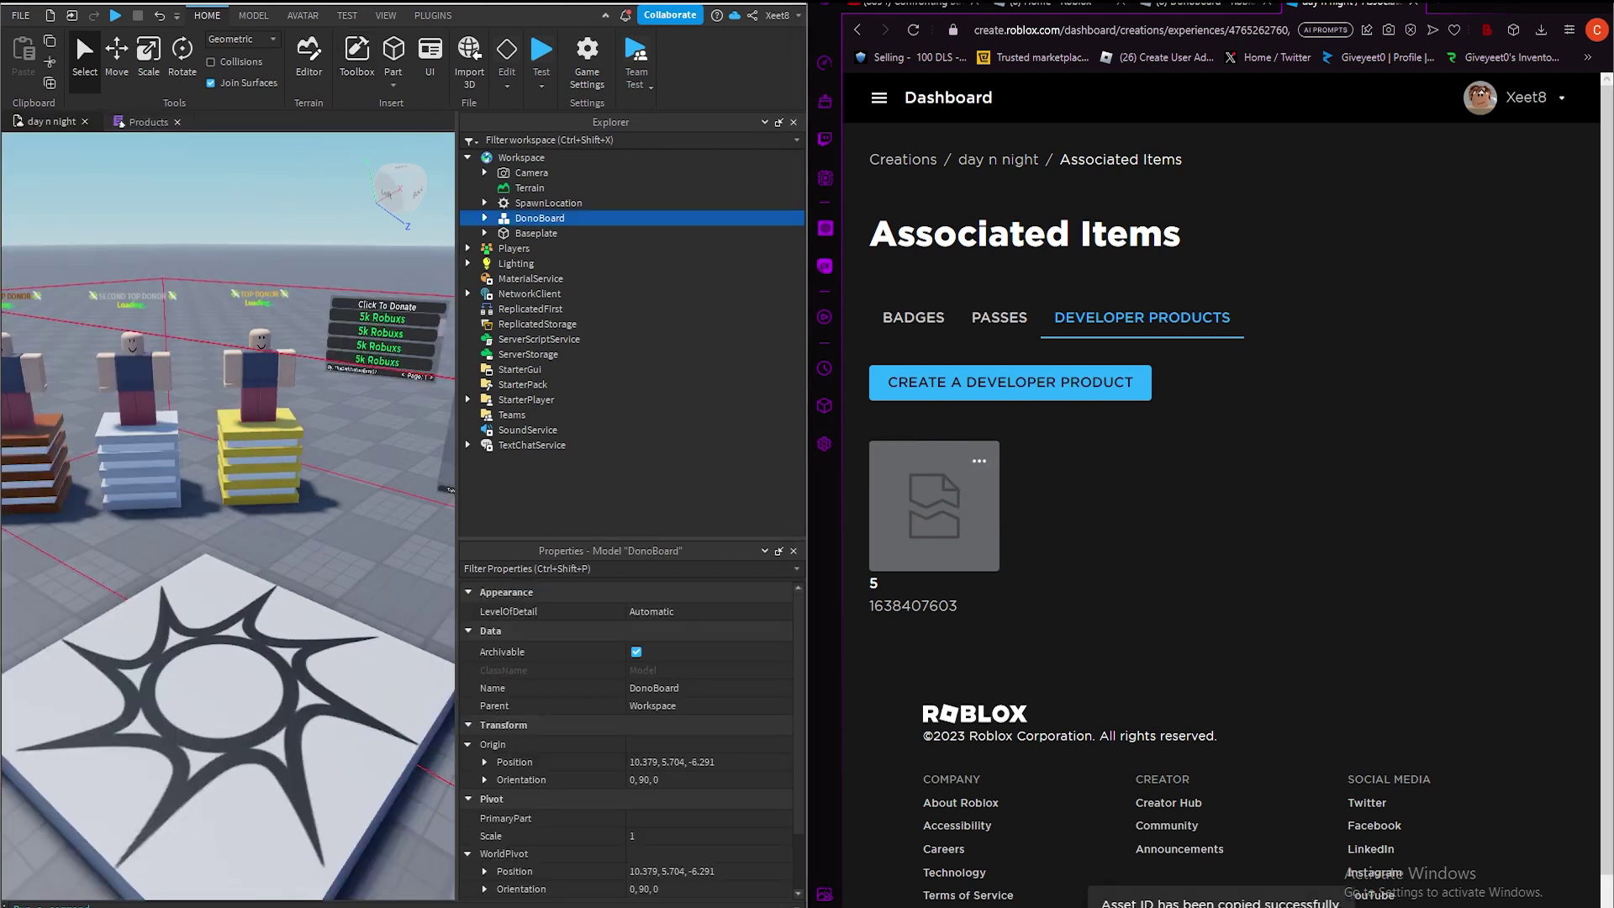
left_click(484, 217)
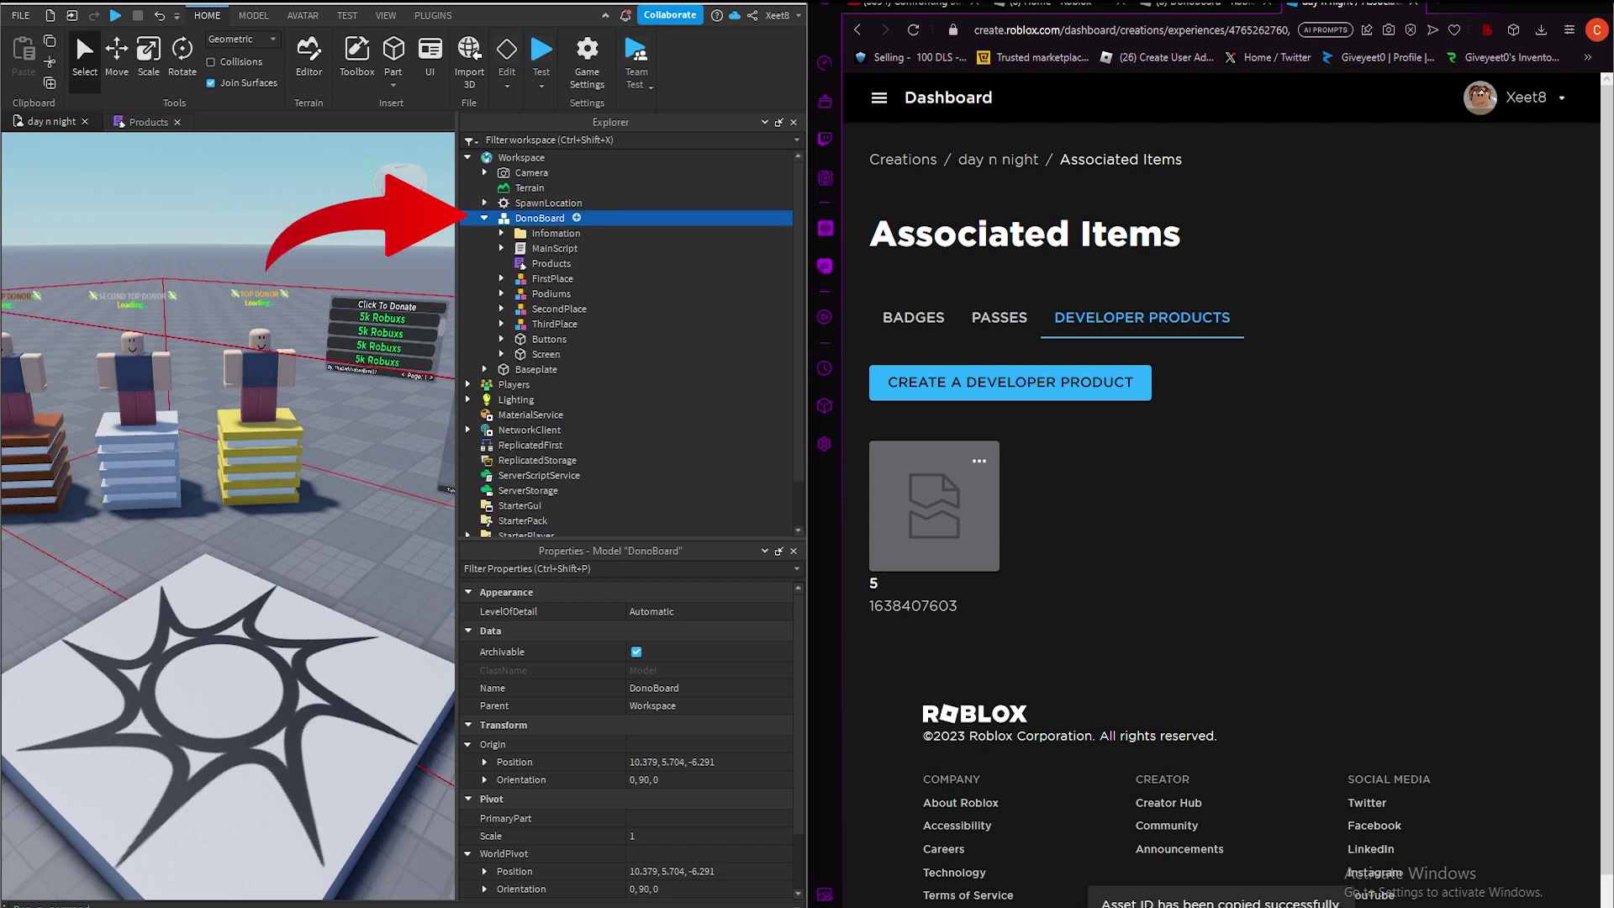
left_click(551, 263)
double_click(552, 263)
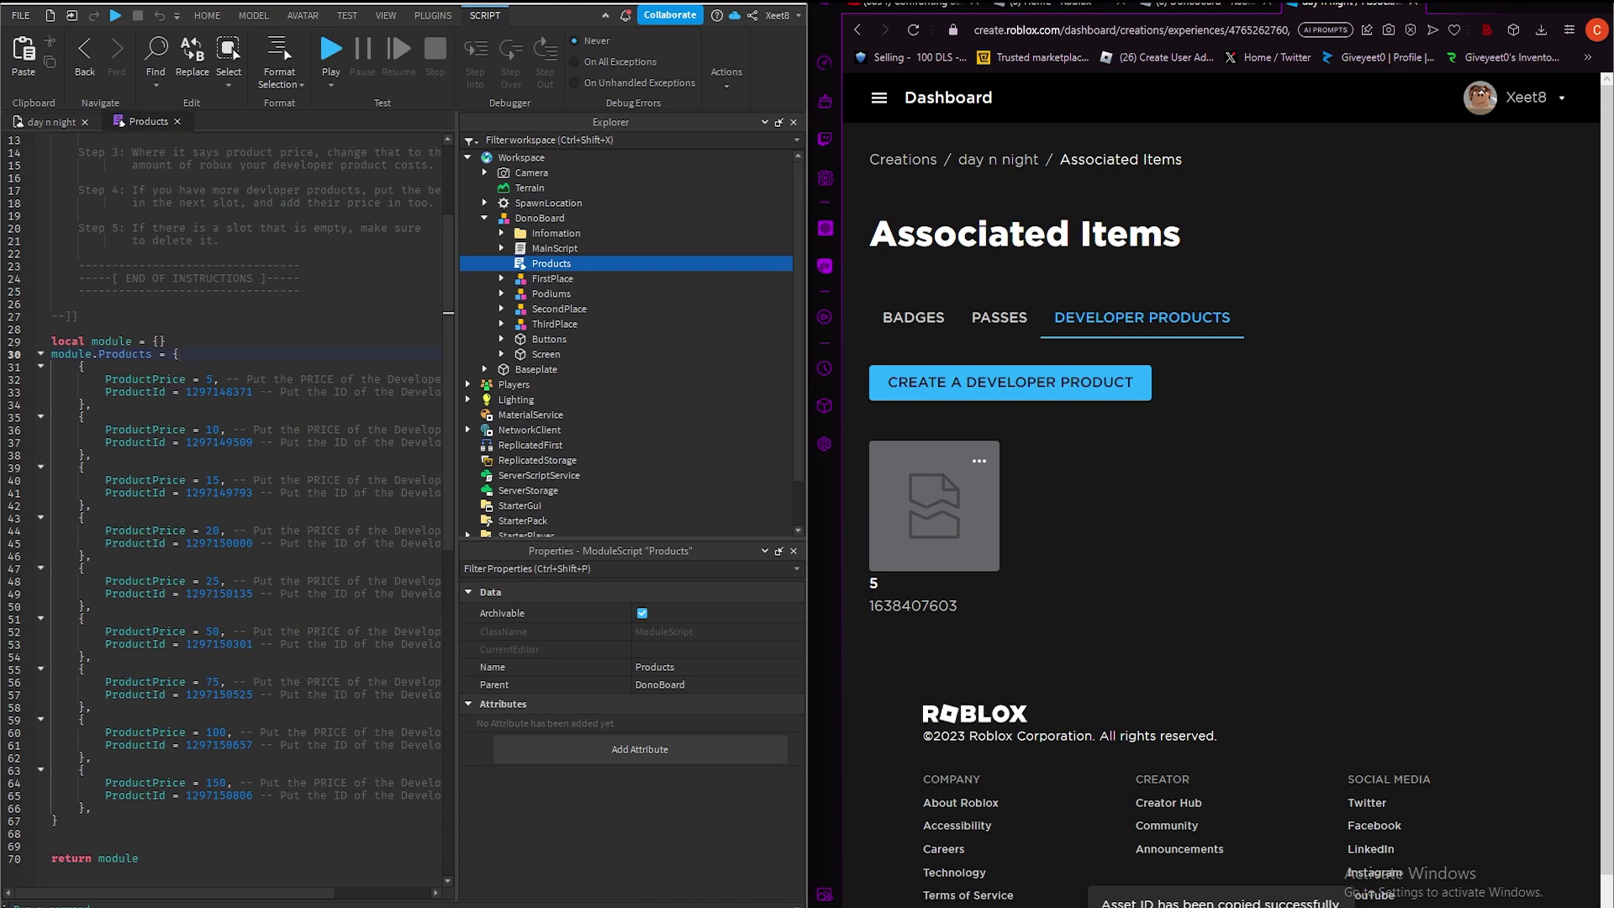
left_click_drag(187, 391, 253, 391)
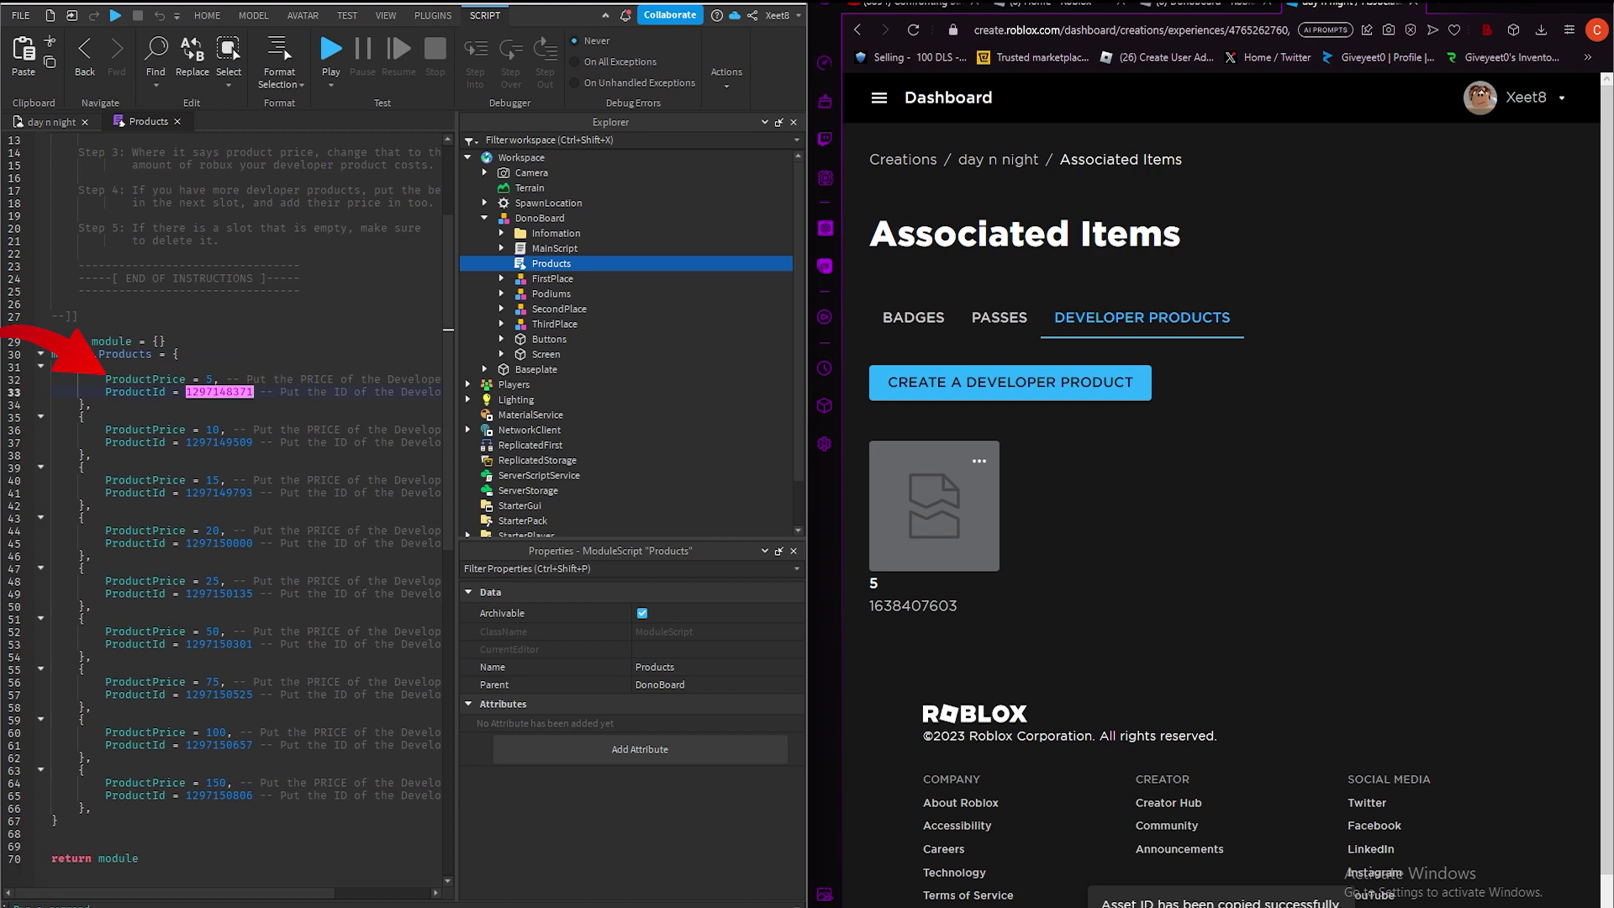
key("ctrl+v")
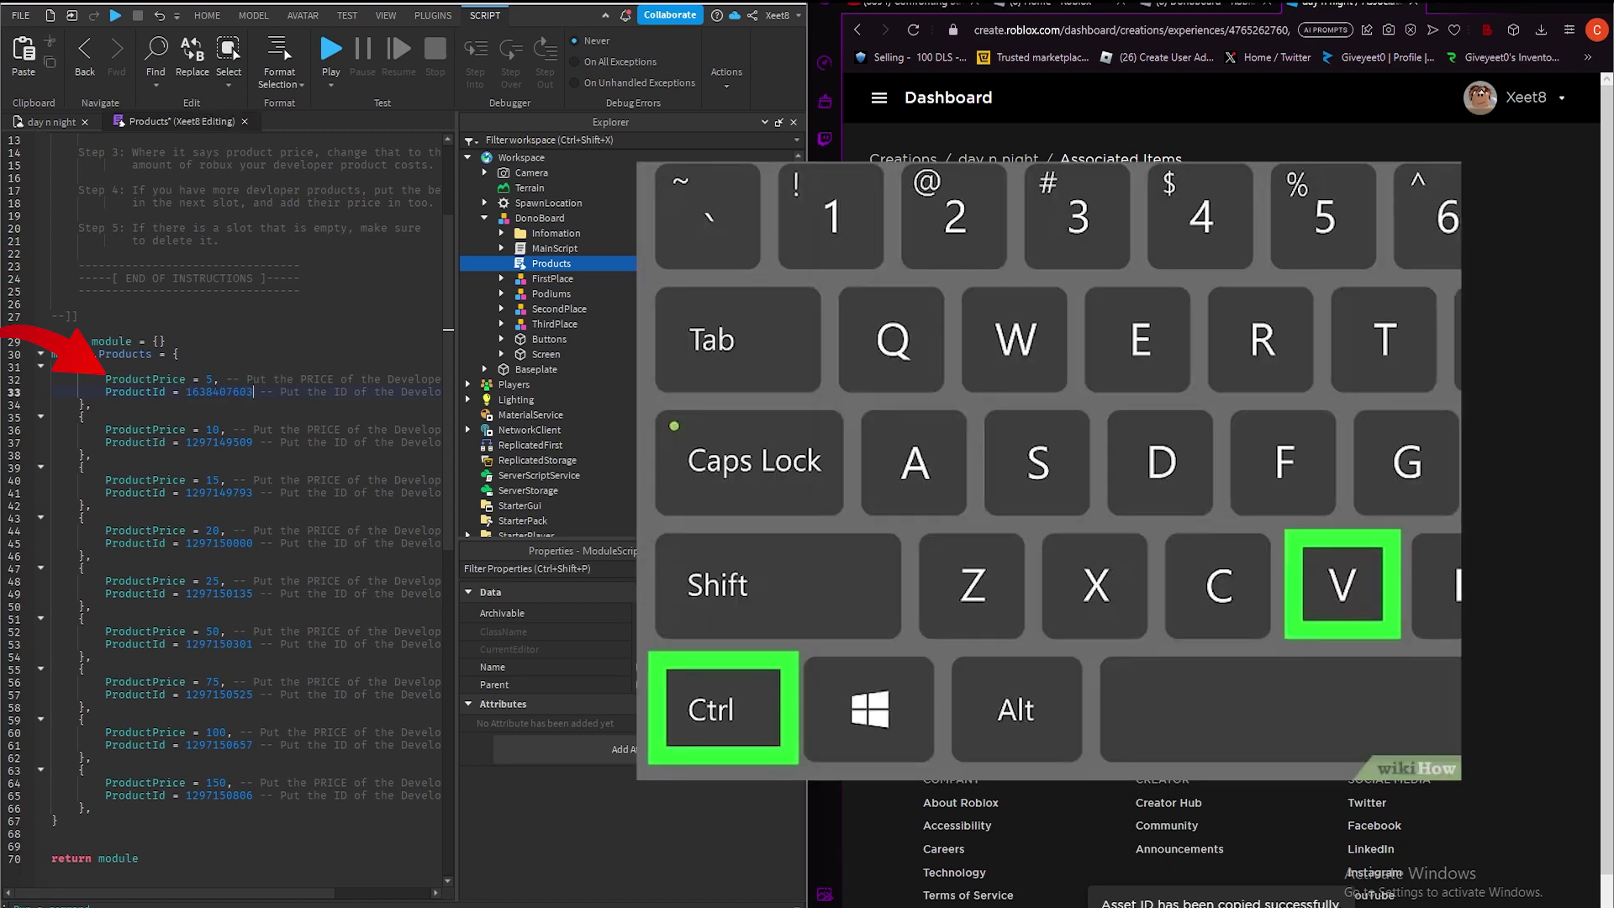
double_click(207, 380)
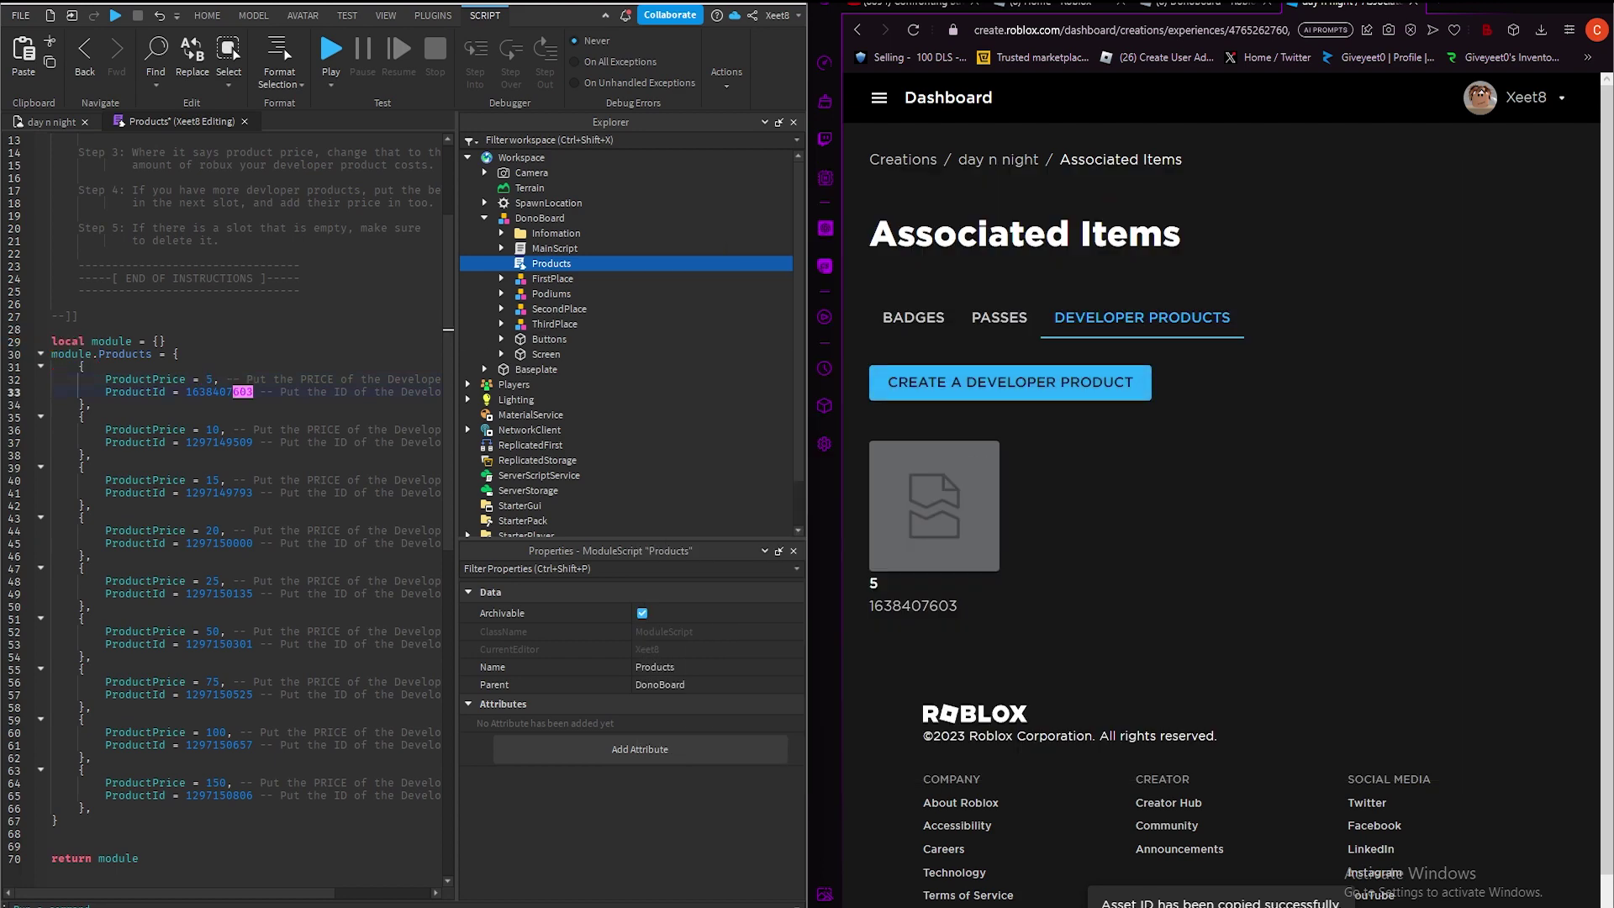
key("Down")
key("Down")
key("ctrl+Tab")
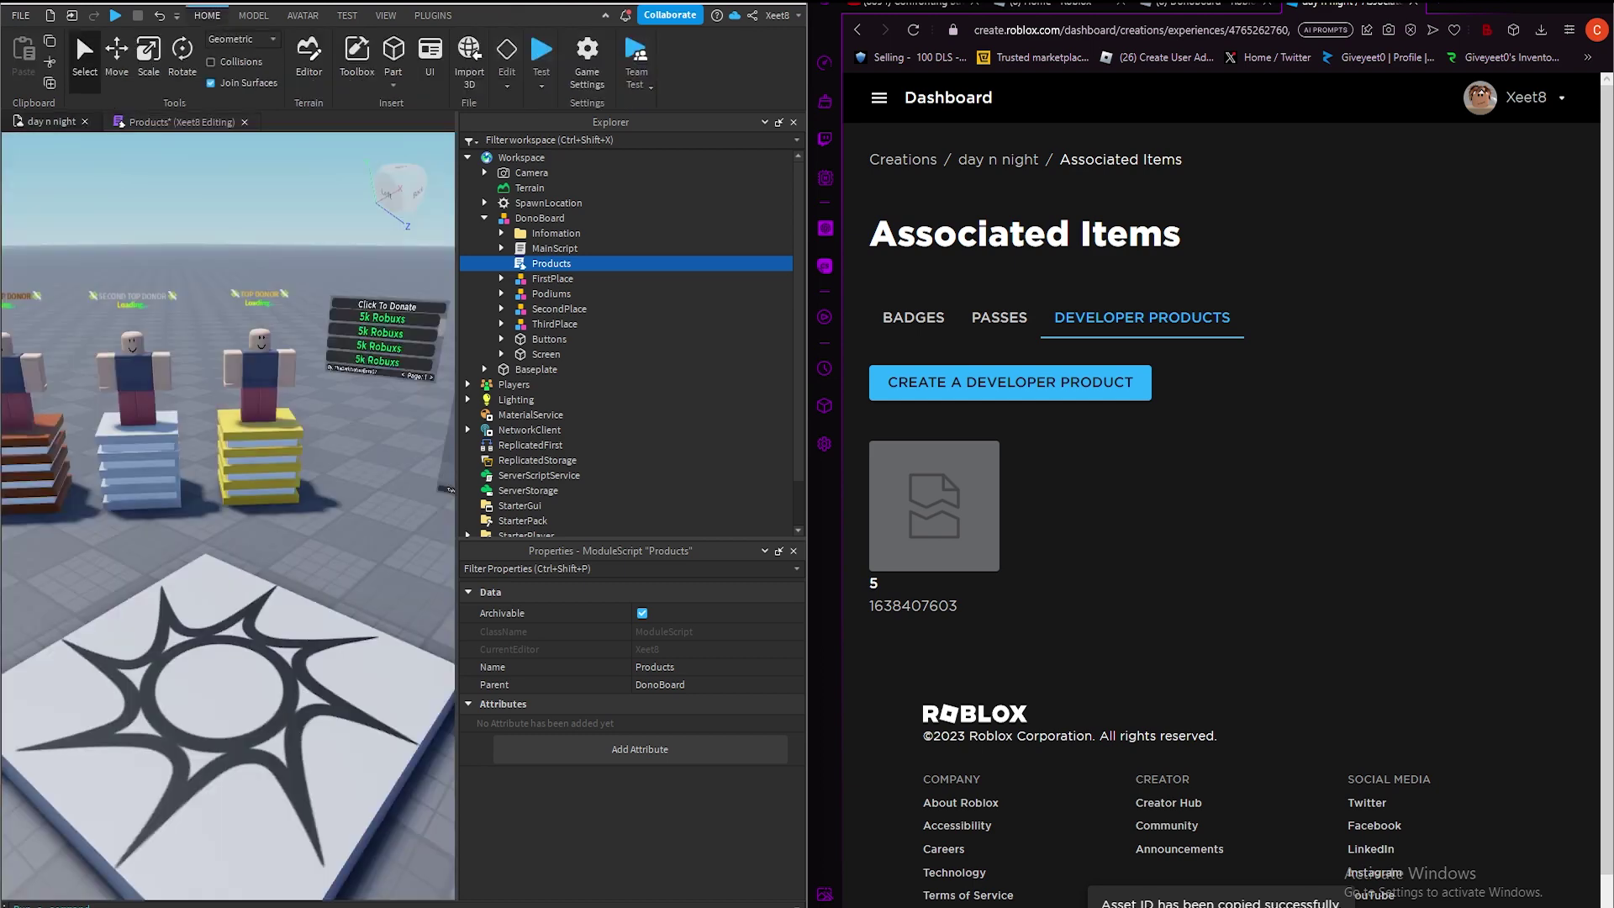
Publish the day n night place to Roblox via File > Publish to Roblox
left_click(21, 15)
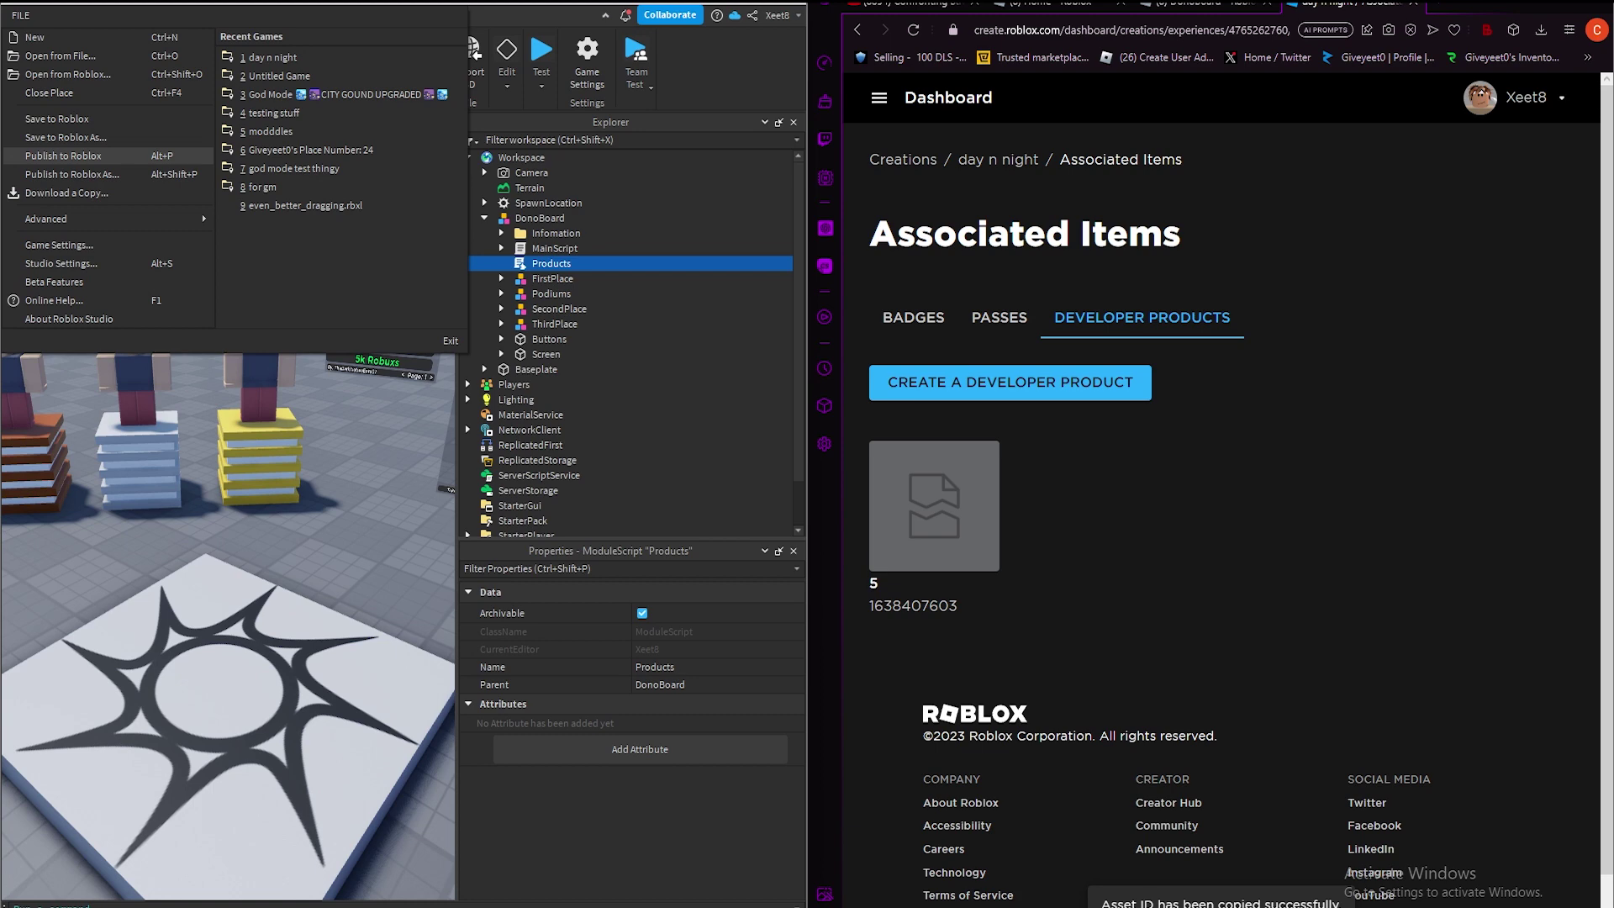
left_click(63, 155)
left_click(794, 123)
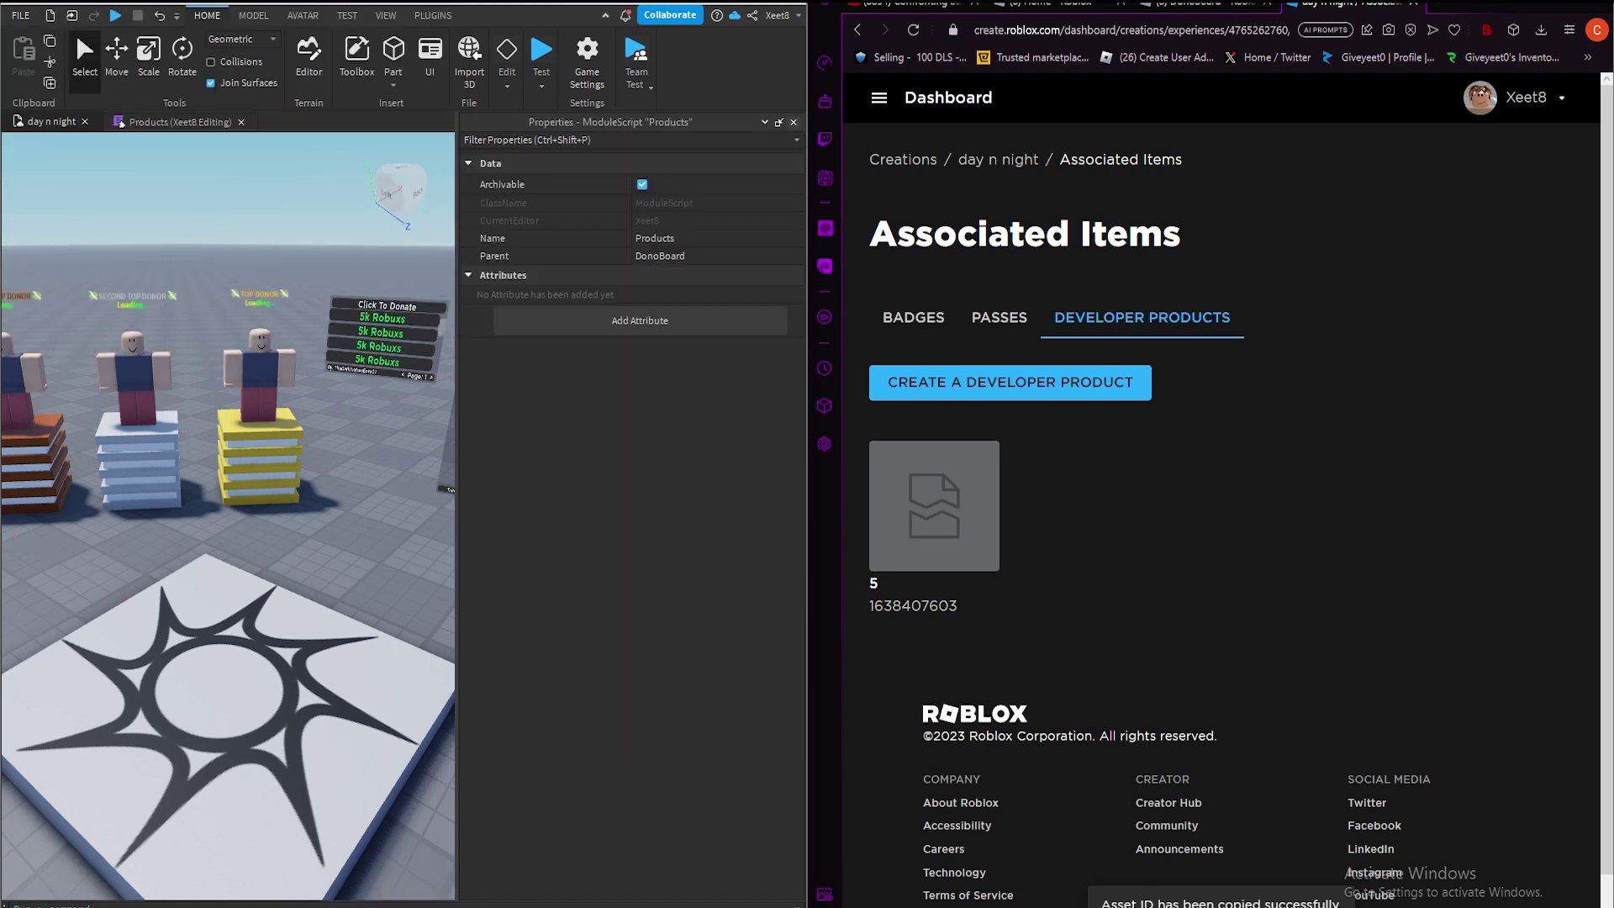